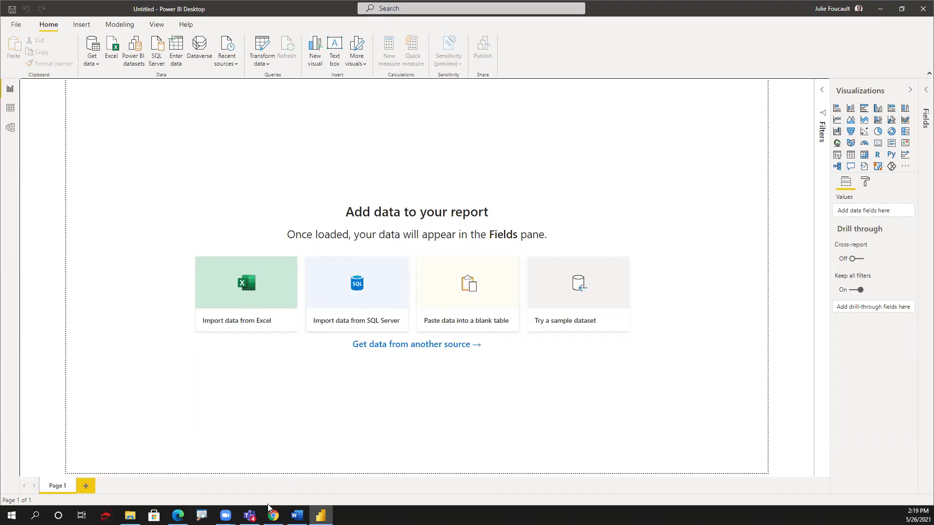
- Switch to OneDrive in the browser and open Extract.csv from the Demo folder in the Excel desktop app
{"action": "left_click", "coordinate": [178, 516]}
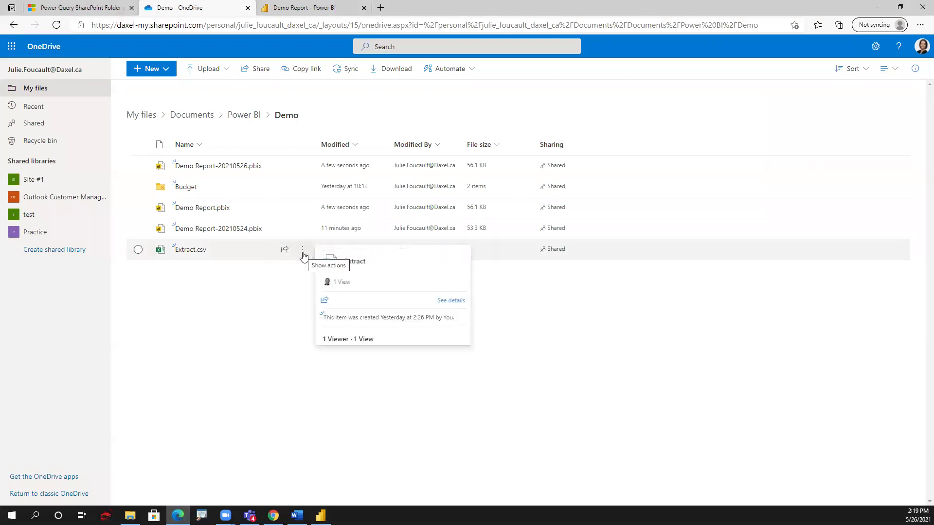
{"action": "left_click", "coordinate": [303, 250]}
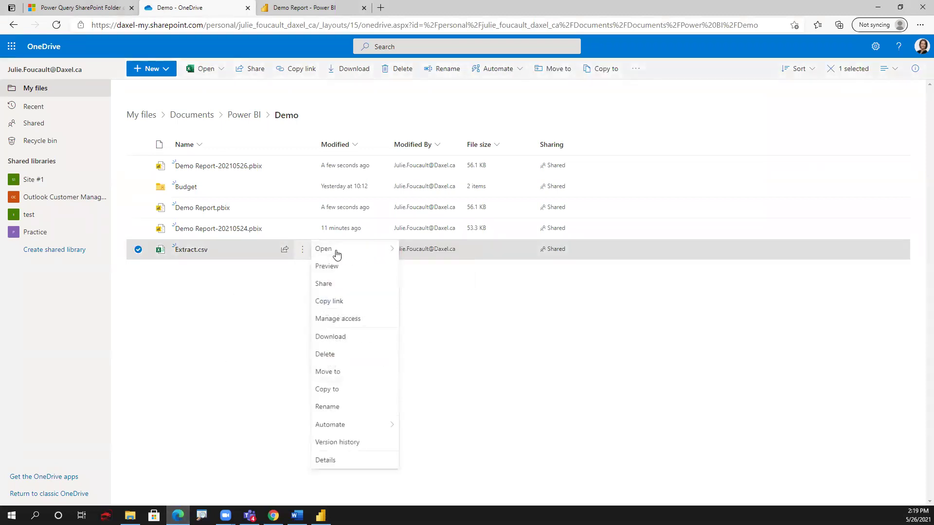
{"action": "mouse_move", "coordinate": [350, 249]}
{"action": "left_click", "coordinate": [438, 266]}
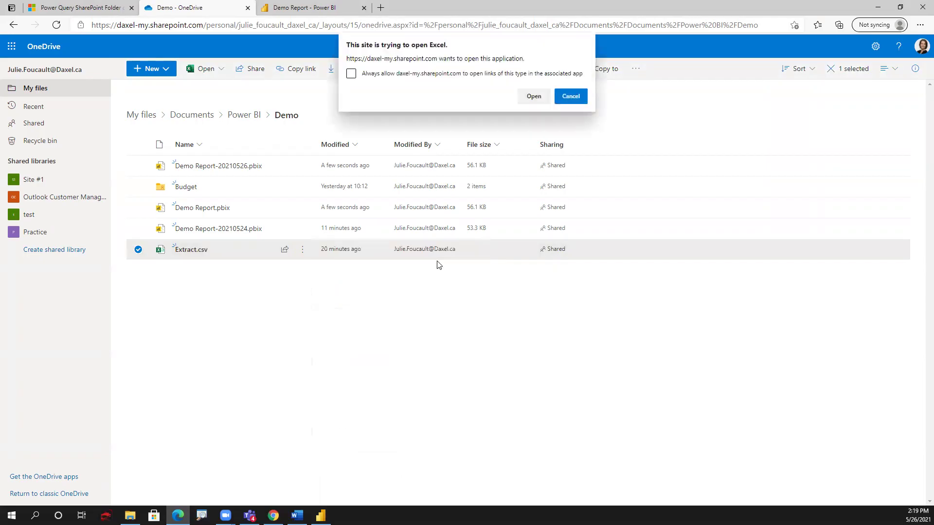
{"action": "left_click", "coordinate": [533, 93]}
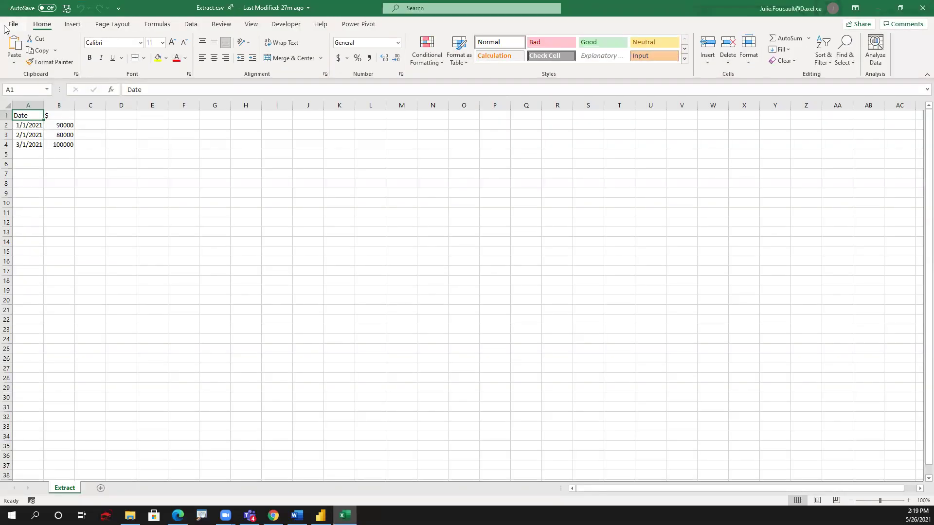
- Copy the file path of Extract.csv from its workbook information, then close Excel and return to Power BI Desktop
{"action": "left_click", "coordinate": [12, 26]}
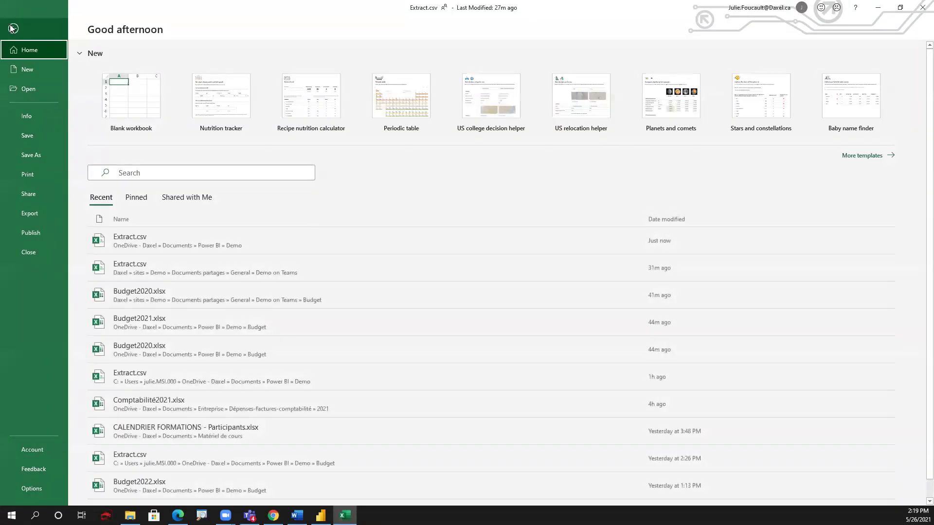
{"action": "left_click", "coordinate": [15, 115]}
{"action": "left_click", "coordinate": [165, 93]}
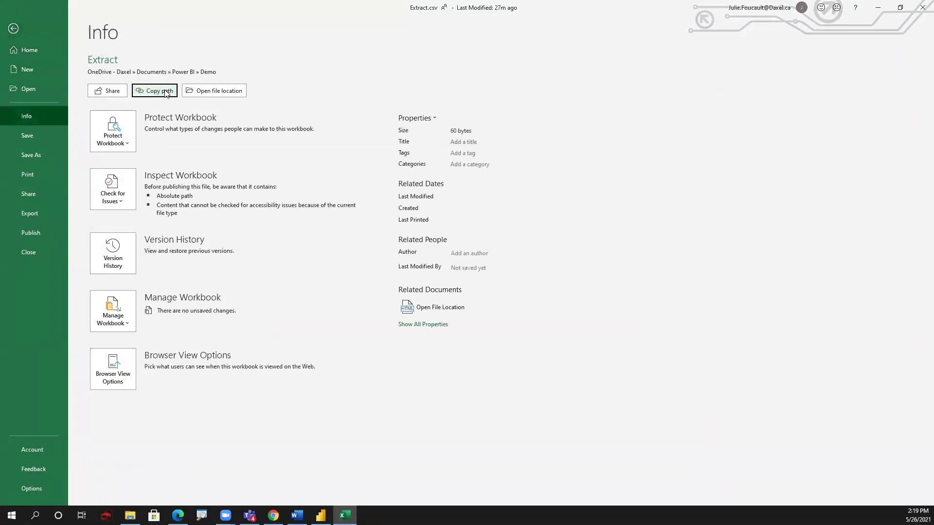
{"action": "left_click", "coordinate": [921, 9]}
{"action": "left_click", "coordinate": [921, 9]}
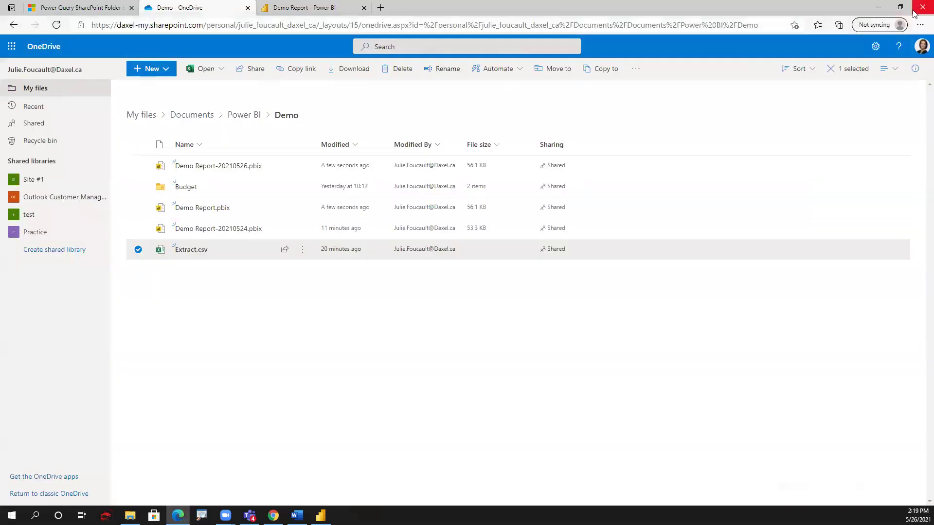
{"action": "left_click", "coordinate": [878, 8]}
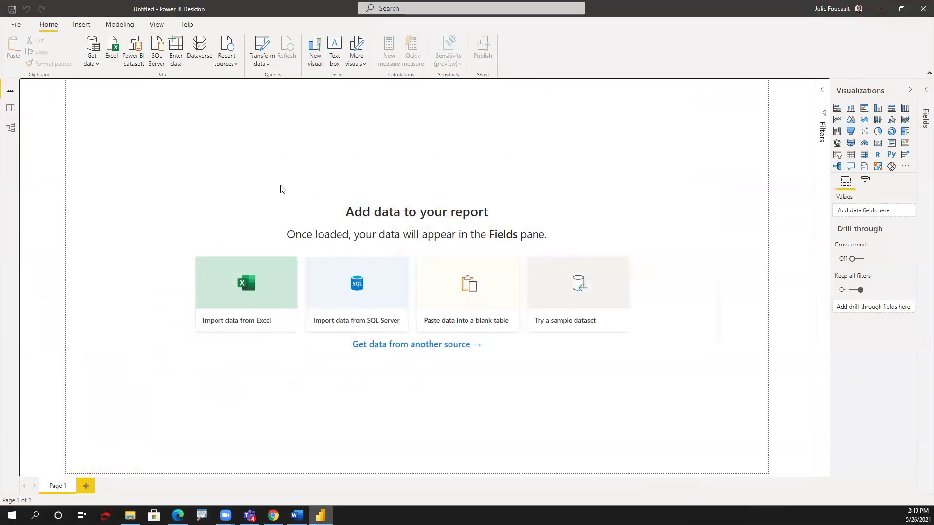
- Start a basic web data import with the copied Extract.csv path, removing the trailing ?web=1
{"action": "left_click", "coordinate": [92, 64]}
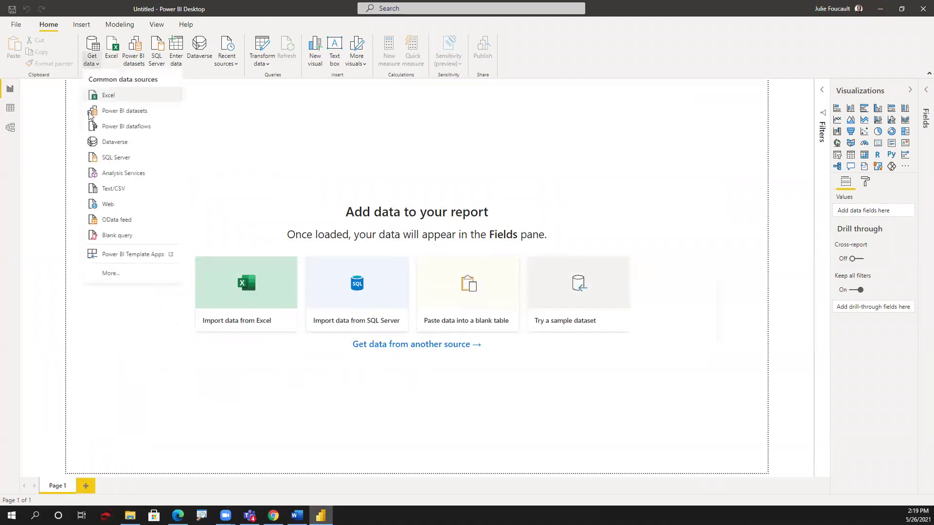
{"action": "left_click", "coordinate": [108, 205]}
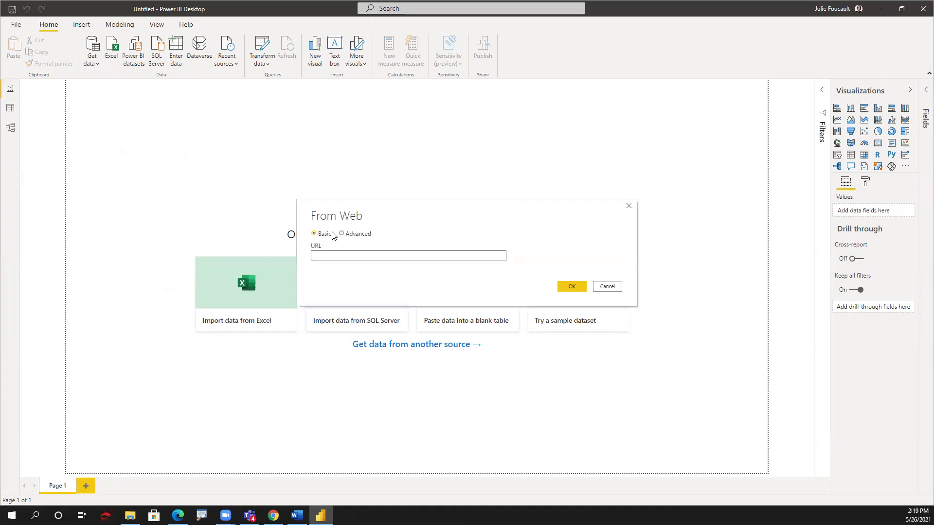
{"action": "key", "text": "ctrl+v"}
{"action": "key", "text": "BackSpace"}
{"action": "key", "text": "BackSpace"}
{"action": "key", "text": "BackSpace"}
{"action": "key", "text": "BackSpace"}
{"action": "key", "text": "BackSpace"}
{"action": "key", "text": "BackSpace"}
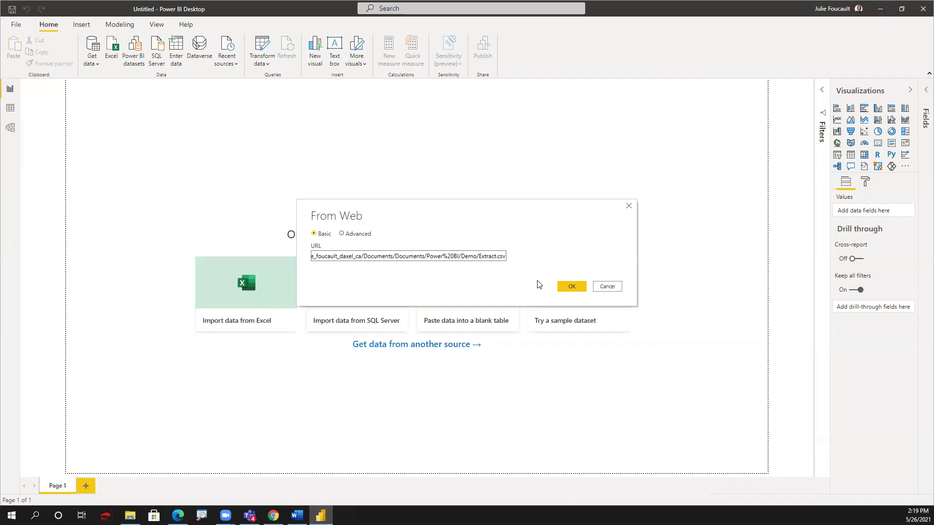
{"action": "left_click", "coordinate": [570, 290]}
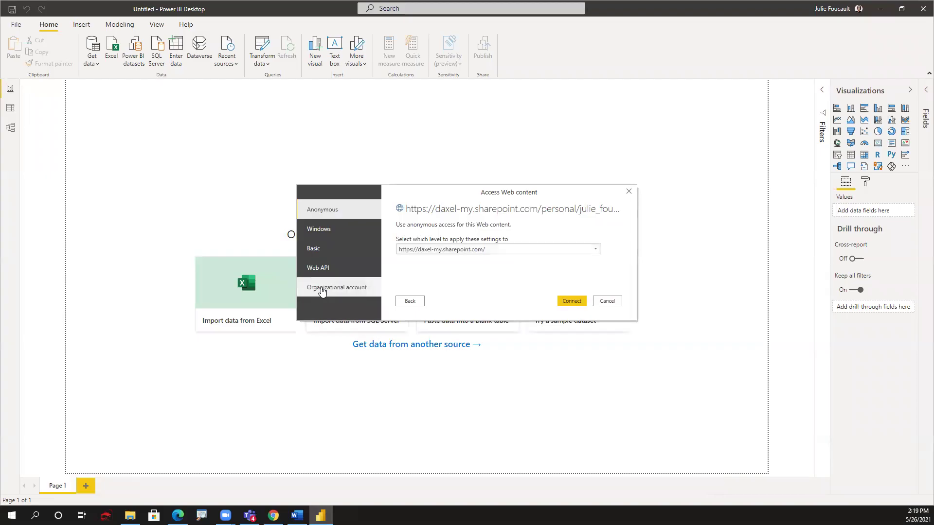
- Try to connect through organizational account access, signing in with the first listed Microsoft account and entering its password
{"action": "left_click", "coordinate": [322, 291]}
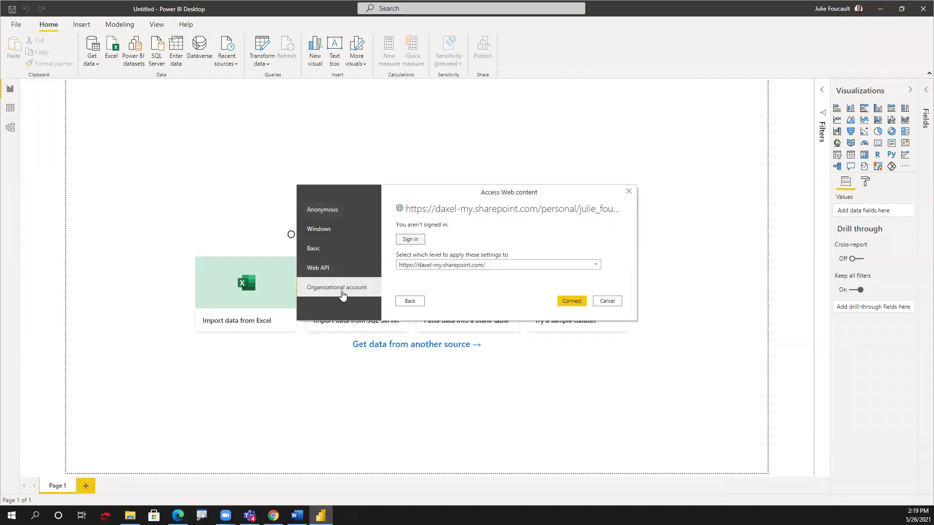
{"action": "left_click", "coordinate": [411, 243]}
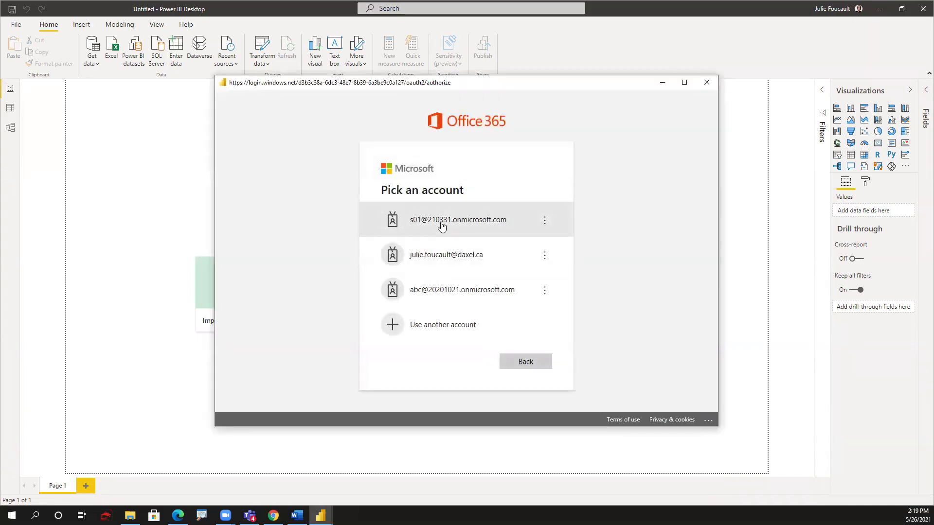
{"action": "left_click", "coordinate": [443, 222]}
{"action": "type", "text": "•"}
{"action": "key", "text": "BackSpace"}
{"action": "type", "text": "••••••••"}
{"action": "left_click", "coordinate": [525, 317]}
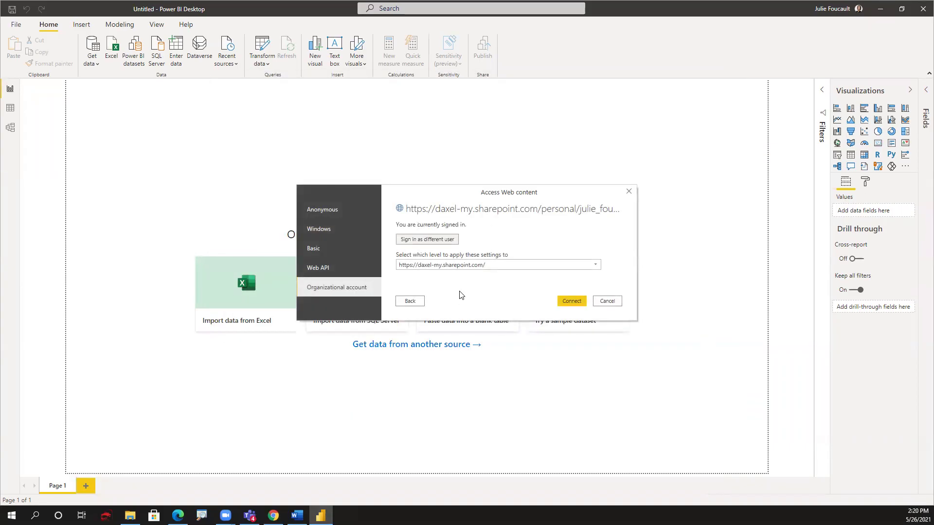
{"action": "left_click", "coordinate": [572, 300]}
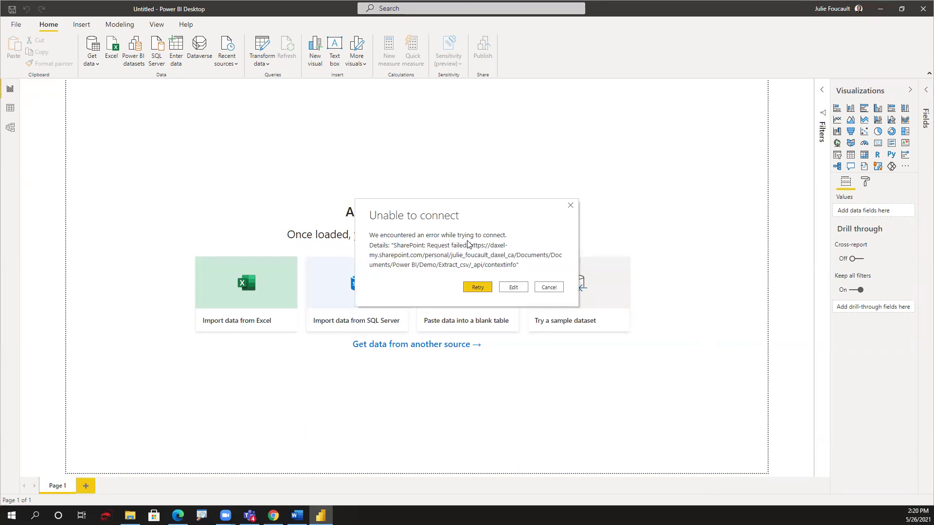
- Retry the SharePoint connection, reopen its URL for editing and cancel the web import
{"action": "left_click", "coordinate": [480, 291]}
{"action": "left_click", "coordinate": [515, 290]}
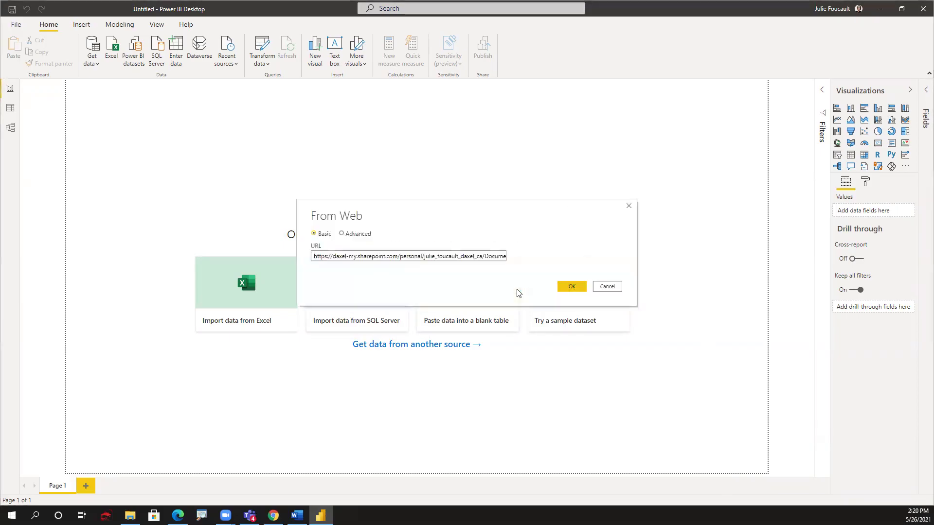
{"action": "left_click", "coordinate": [602, 292]}
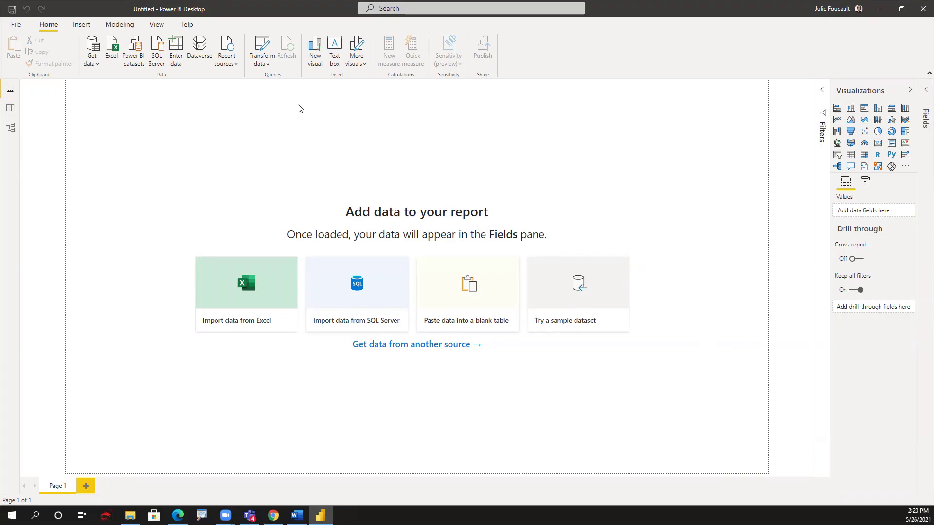
{"action": "left_click", "coordinate": [262, 65]}
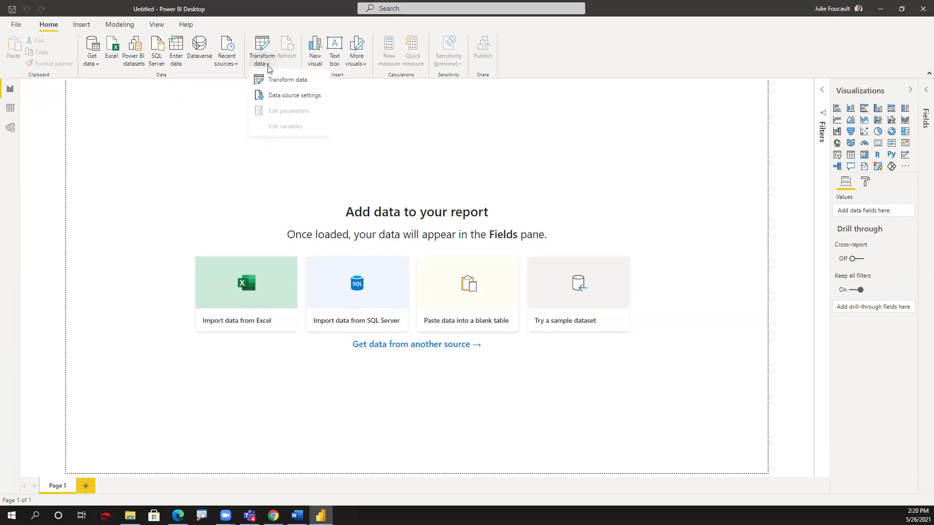
{"action": "left_click", "coordinate": [275, 101]}
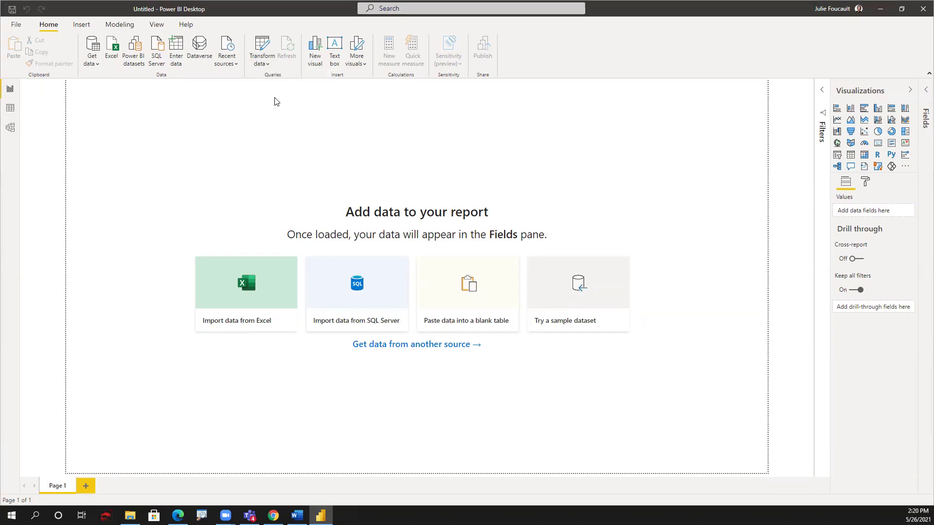
{"action": "left_click", "coordinate": [290, 171]}
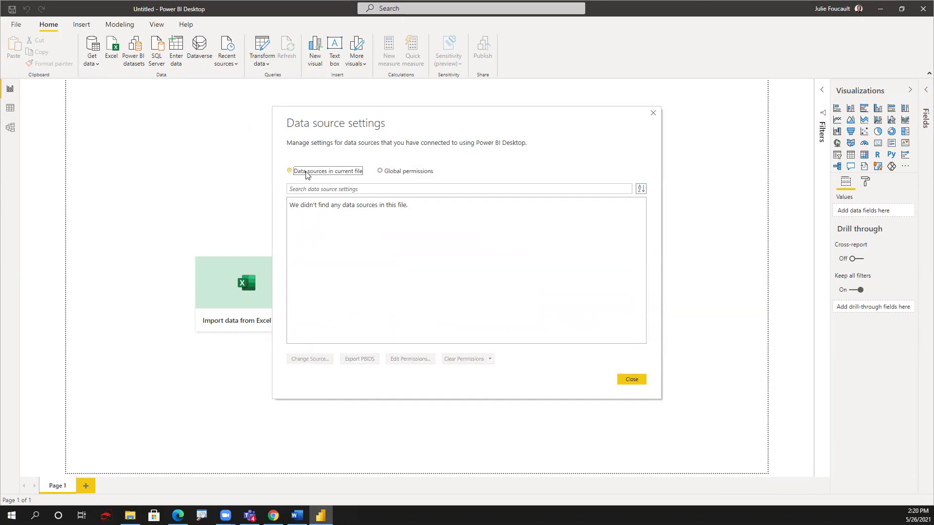
{"action": "left_click", "coordinate": [380, 172]}
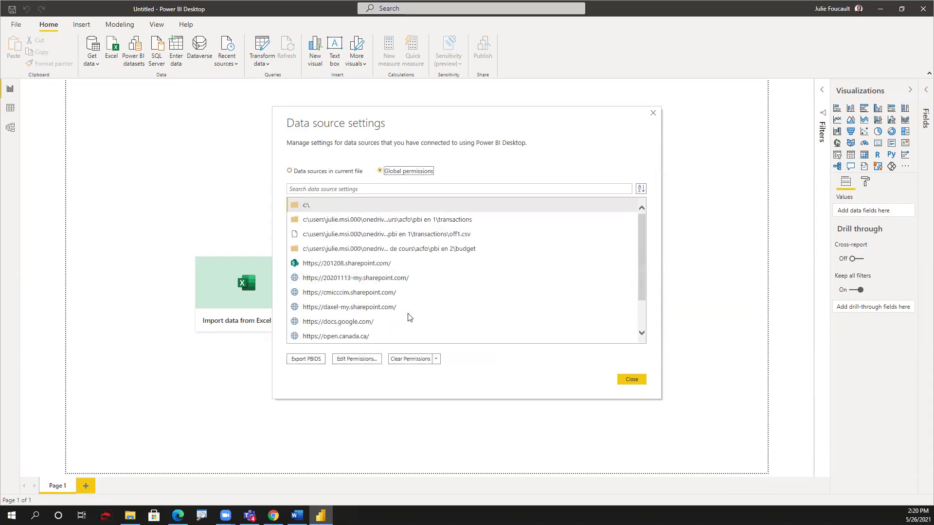
{"action": "left_click", "coordinate": [400, 307]}
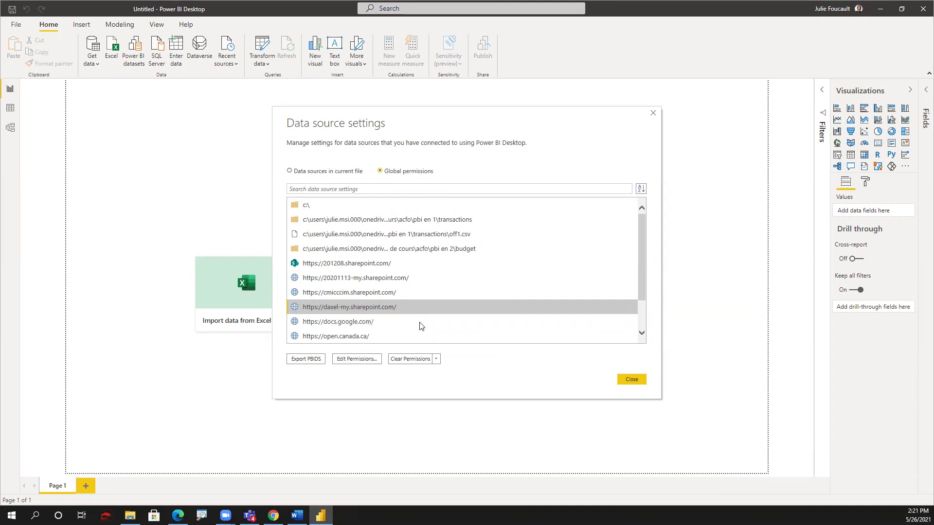
{"action": "left_click", "coordinate": [411, 359]}
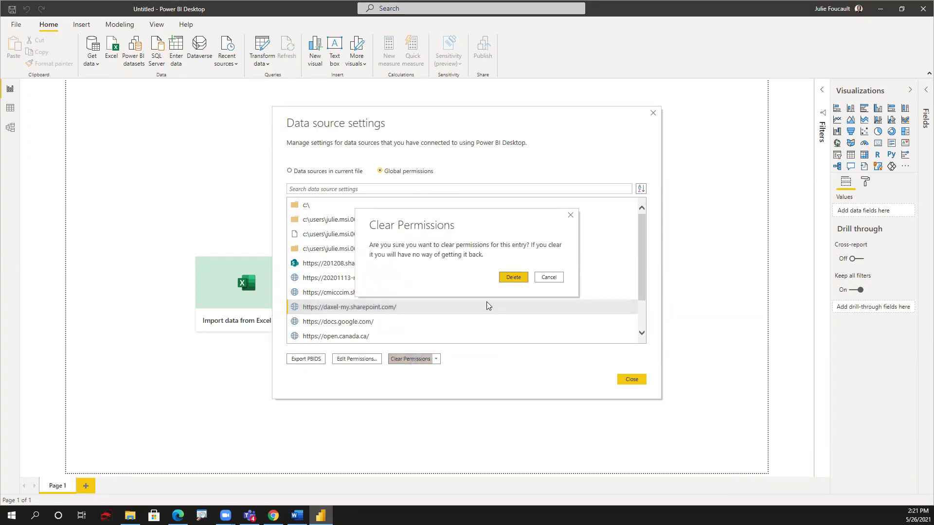
{"action": "left_click", "coordinate": [506, 277]}
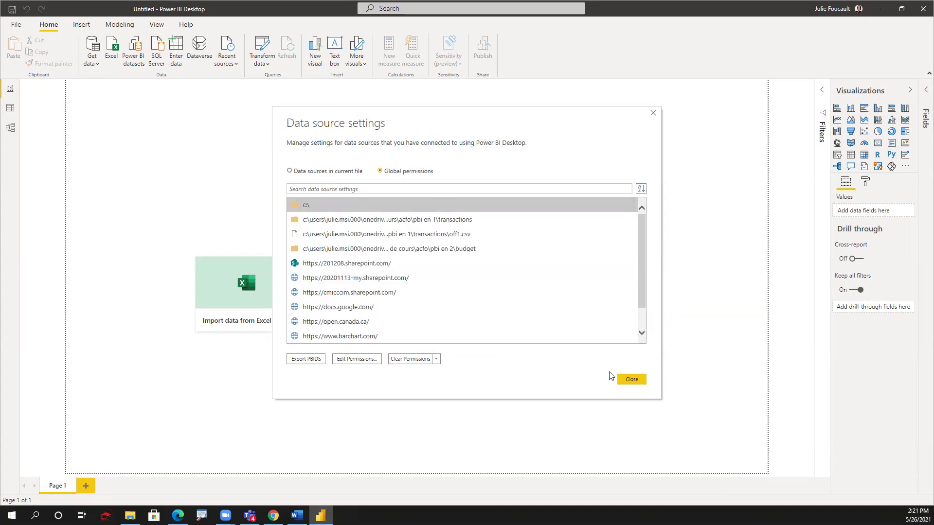
{"action": "left_click", "coordinate": [631, 380]}
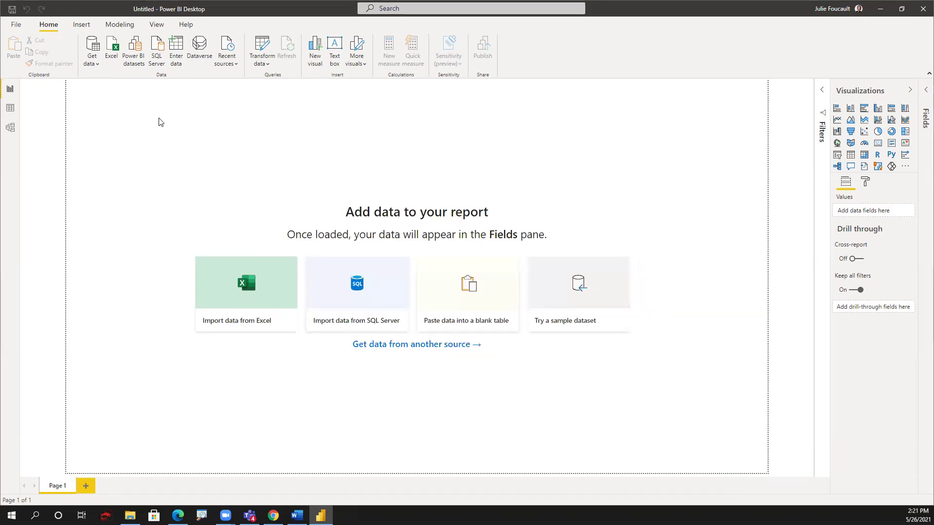
- Start a new import from the web using the copied Extract.csv path without its ?web=1 suffix
{"action": "left_click", "coordinate": [94, 66]}
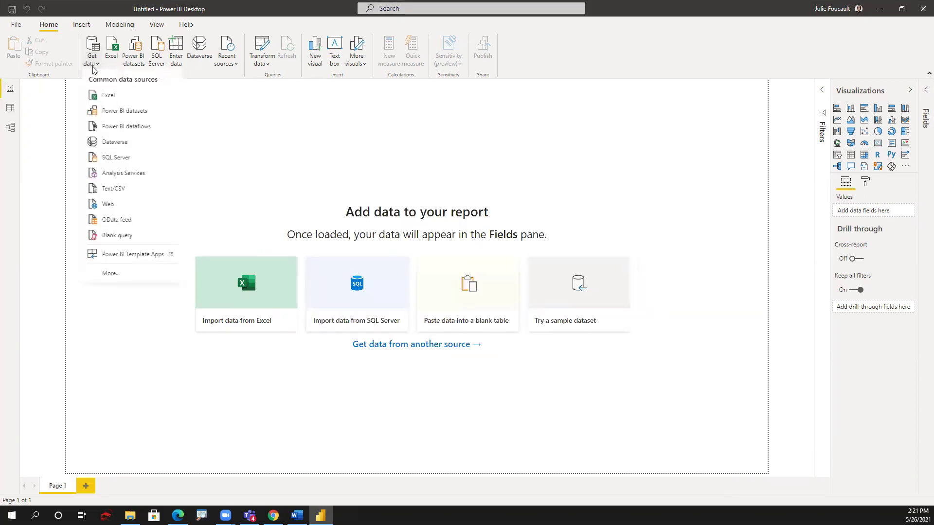
{"action": "left_click", "coordinate": [115, 204]}
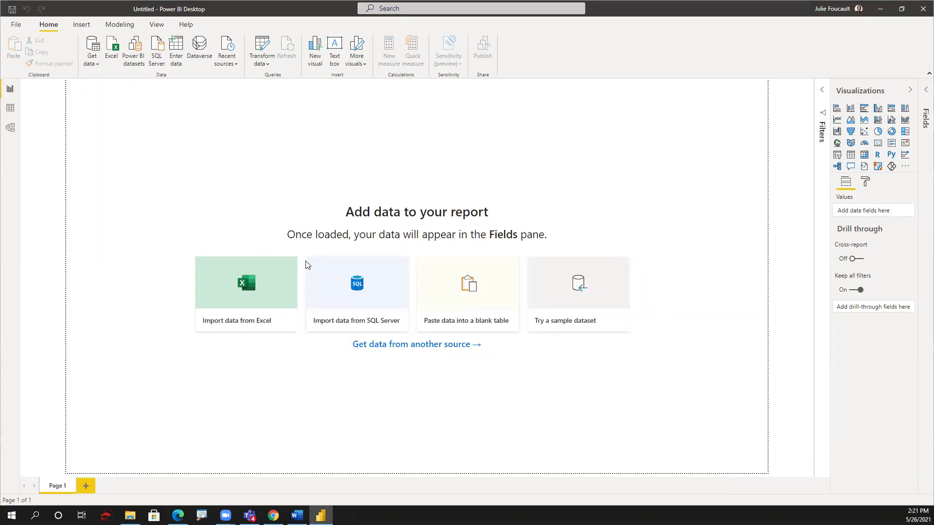
{"action": "key", "text": "ctrl+v"}
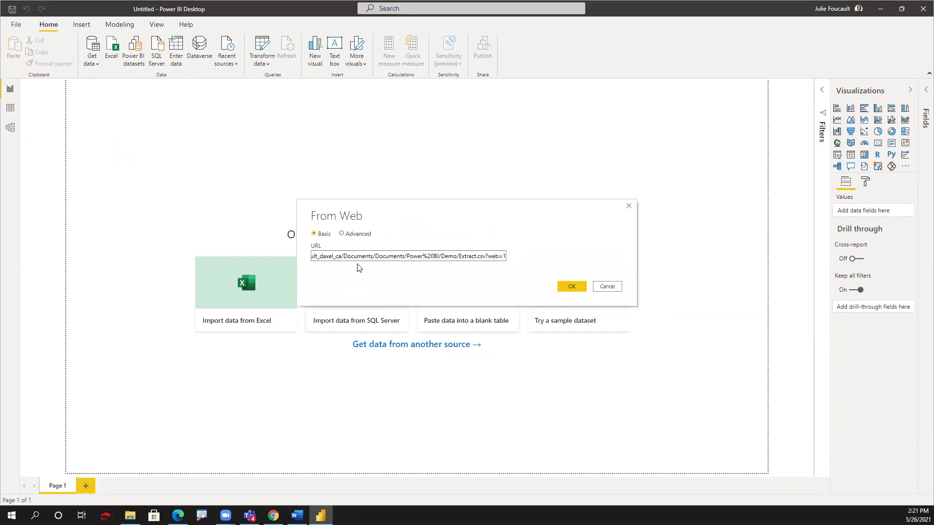
{"action": "key", "text": "BackSpace"}
{"action": "key", "text": "BackSpace"}
{"action": "key", "text": "BackSpace"}
{"action": "key", "text": "BackSpace"}
{"action": "key", "text": "BackSpace"}
{"action": "key", "text": "BackSpace"}
{"action": "key", "text": "Return"}
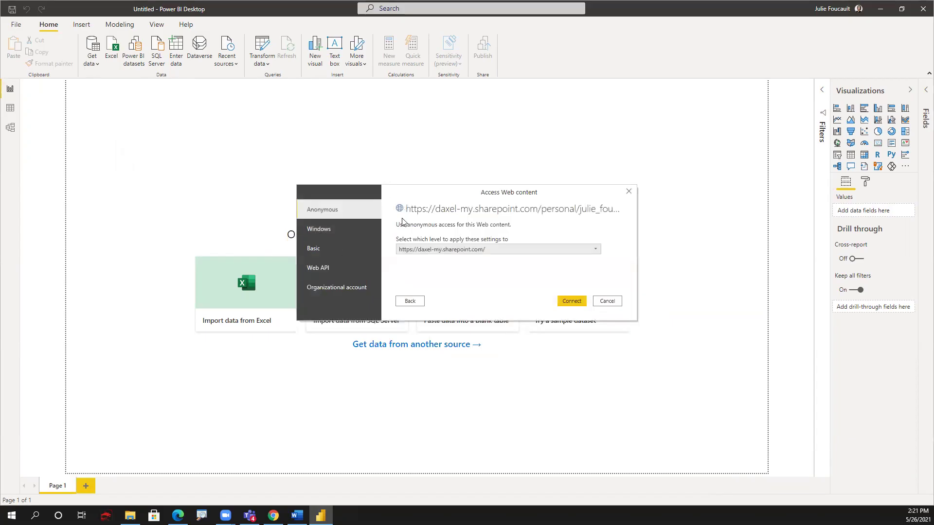
- Sign in to the web source with the daxel.ca organizational account, entering the account password, and load the Extract data
{"action": "left_click", "coordinate": [341, 287]}
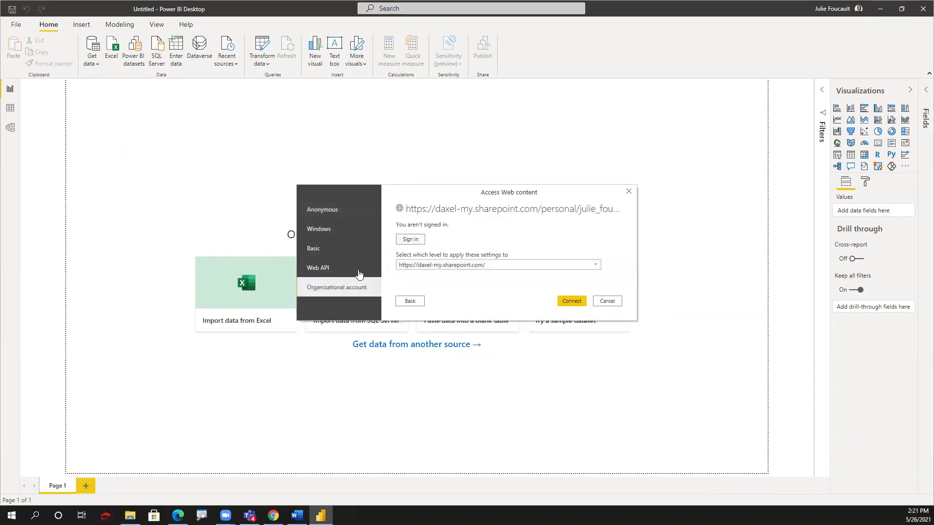
{"action": "left_click", "coordinate": [414, 240]}
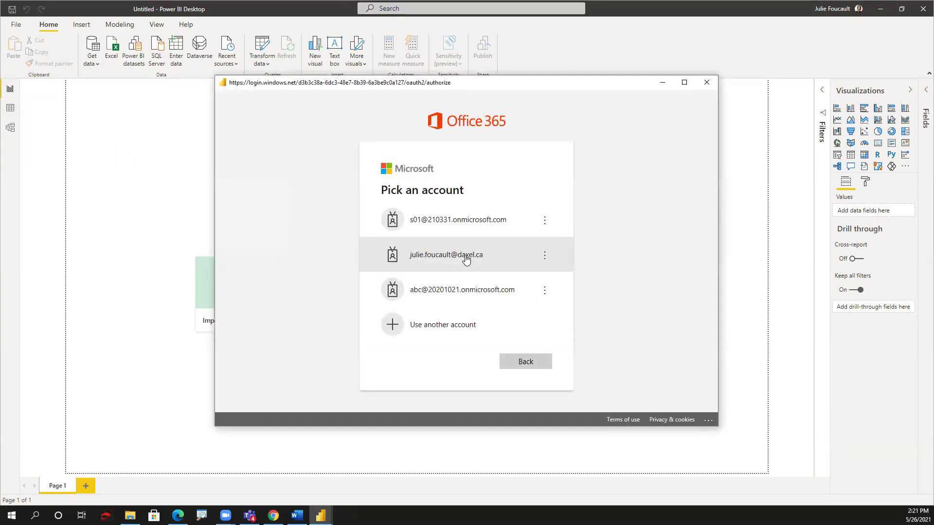
{"action": "left_click", "coordinate": [466, 259]}
{"action": "type", "text": "•••••"}
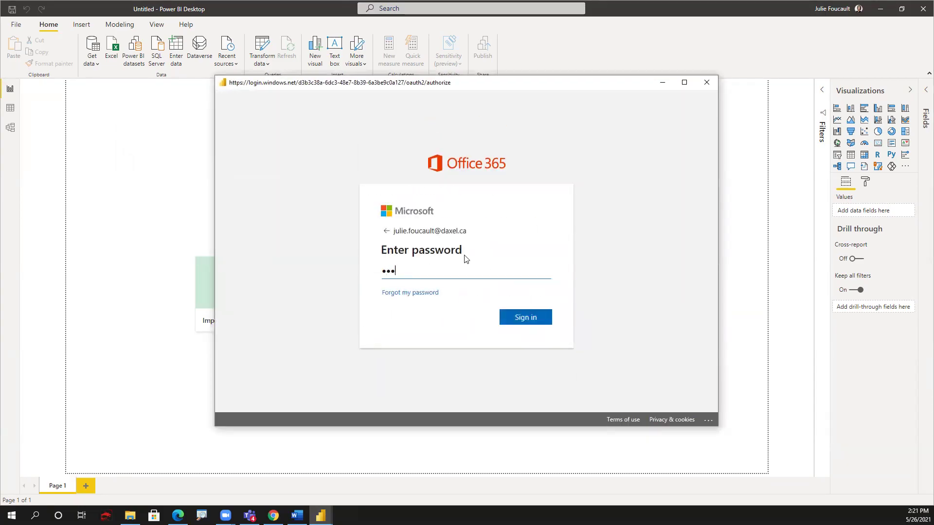
{"action": "type", "text": "•••••••"}
{"action": "left_click", "coordinate": [509, 318]}
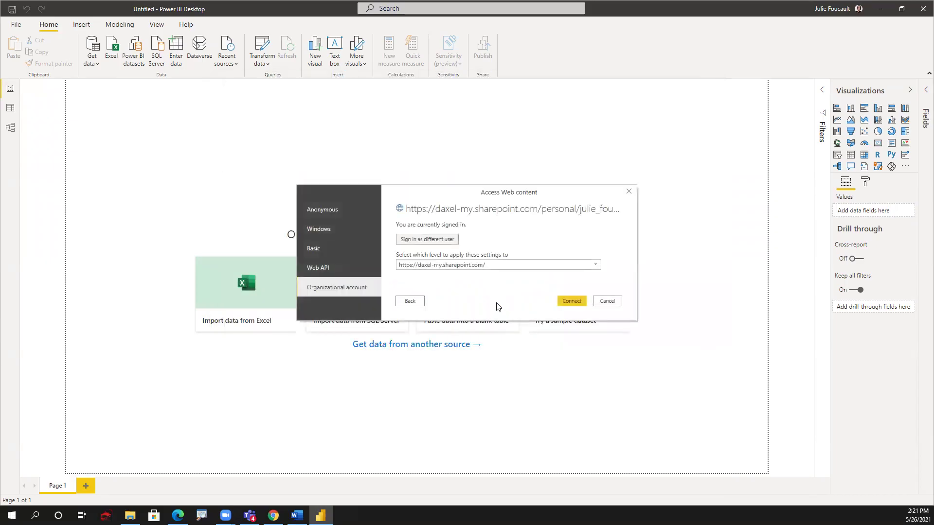
{"action": "left_click", "coordinate": [559, 298]}
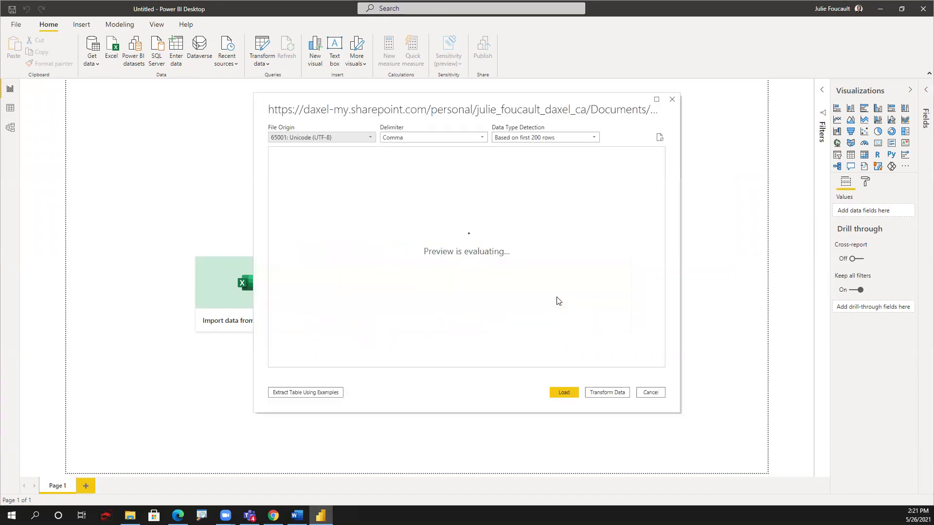
{"action": "left_click", "coordinate": [563, 394]}
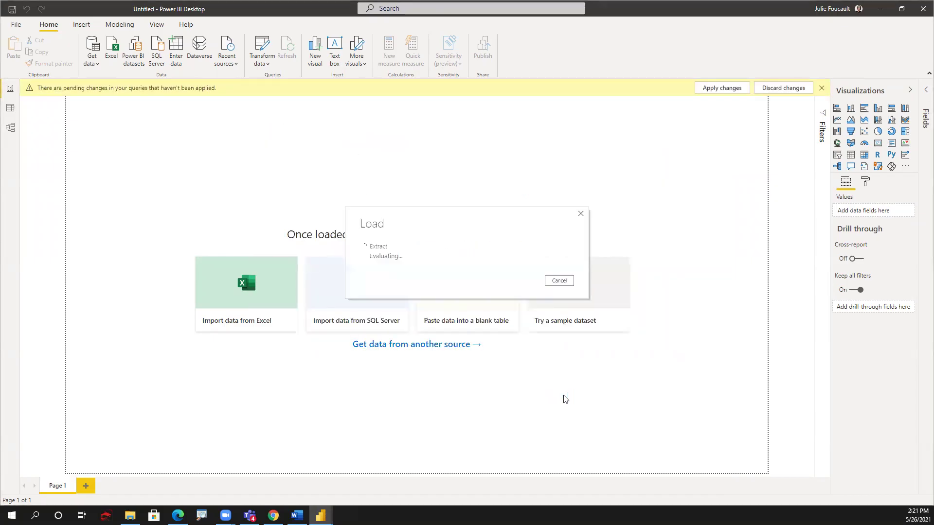